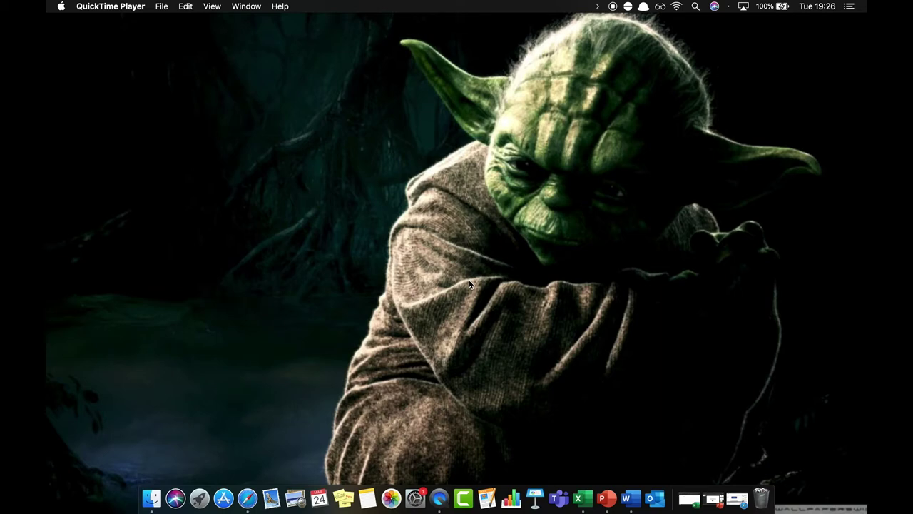
# Switch to the Excel workbook and enter the formula =A1+B1+C1+D1 in cell E1 of Sheet1
pyautogui.click(580, 496)
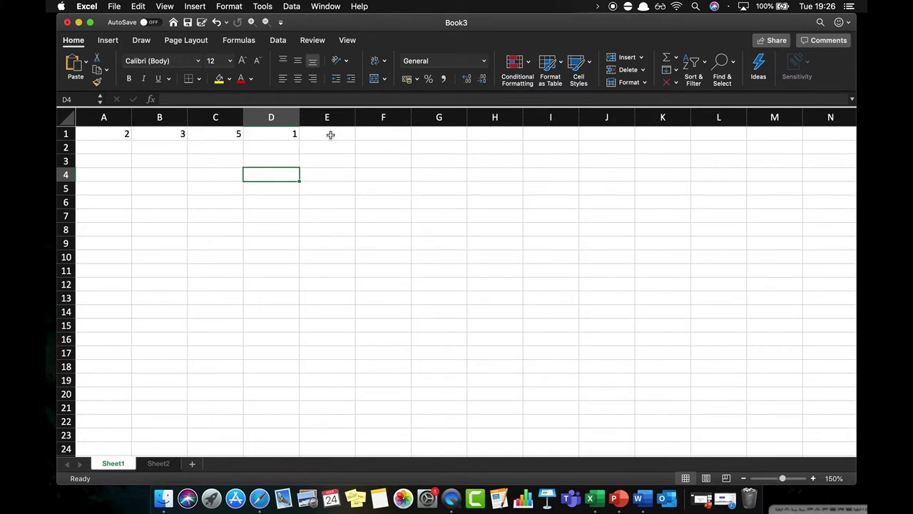
pyautogui.click(330, 135)
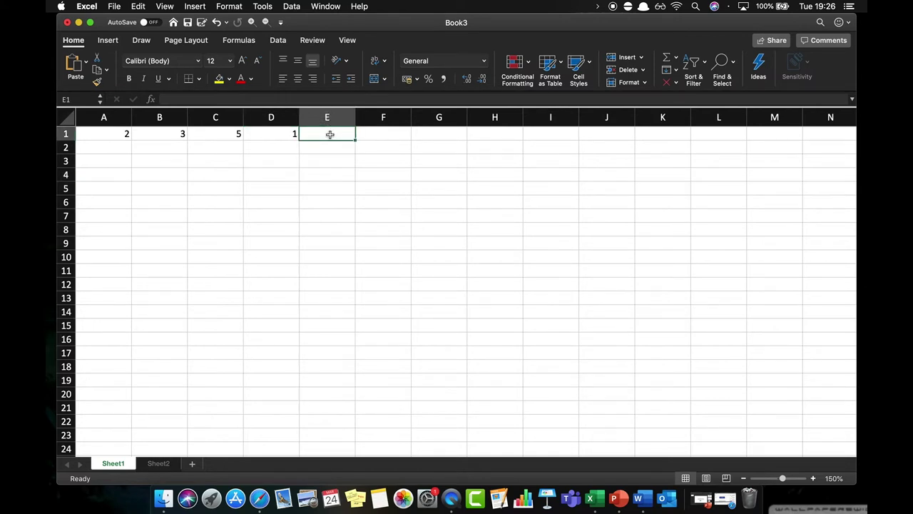
pyautogui.write('=')
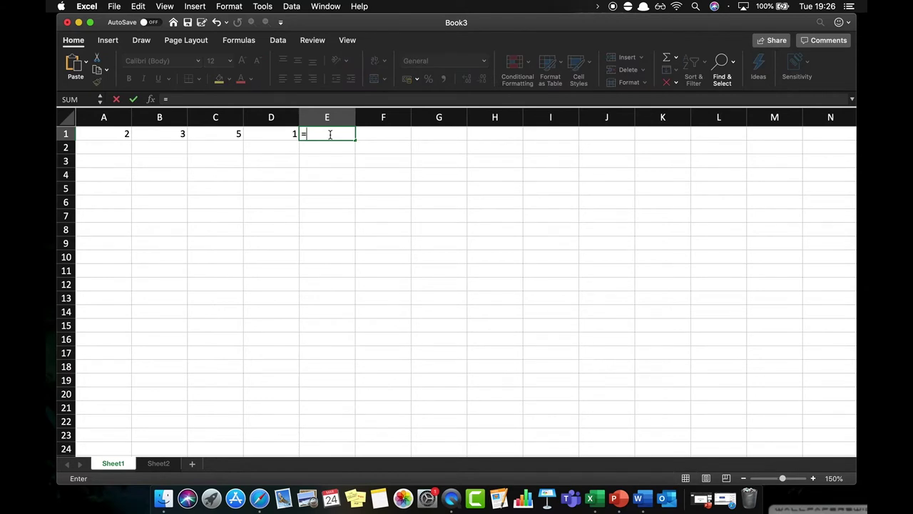
pyautogui.click(114, 138)
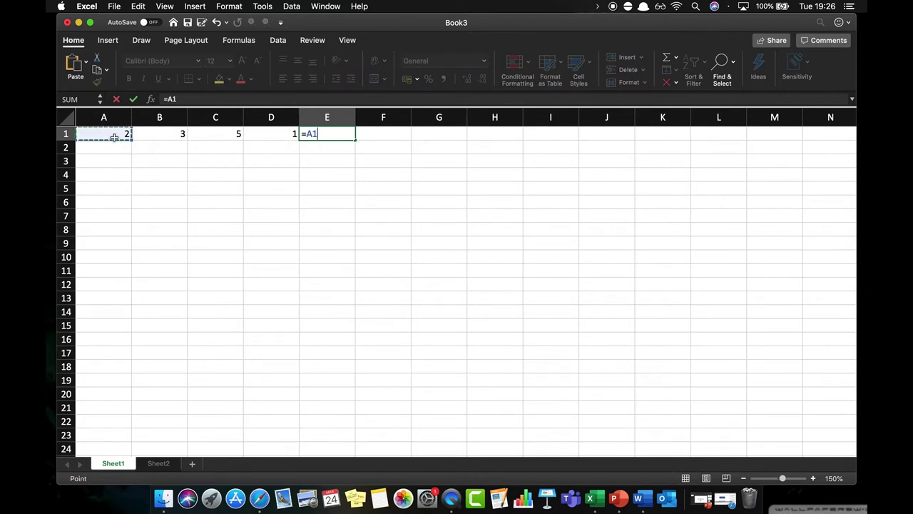
pyautogui.write('+')
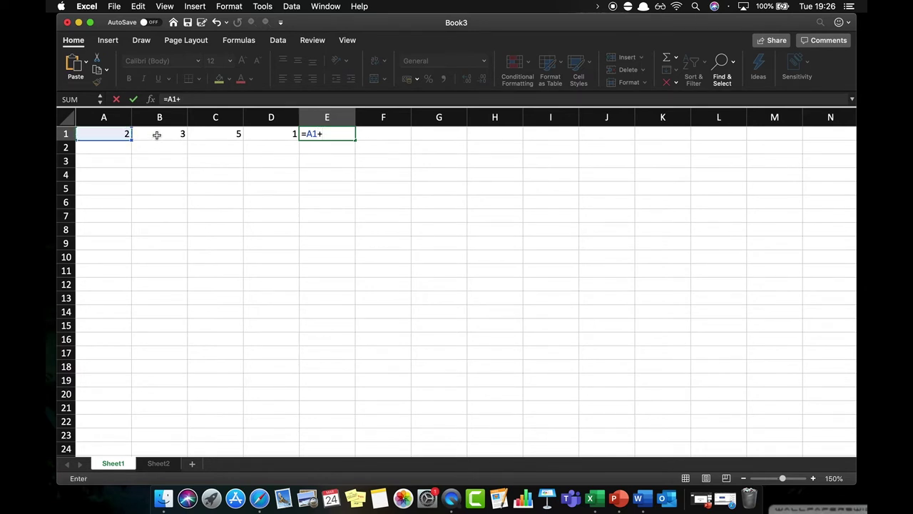
pyautogui.click(157, 134)
pyautogui.write('+')
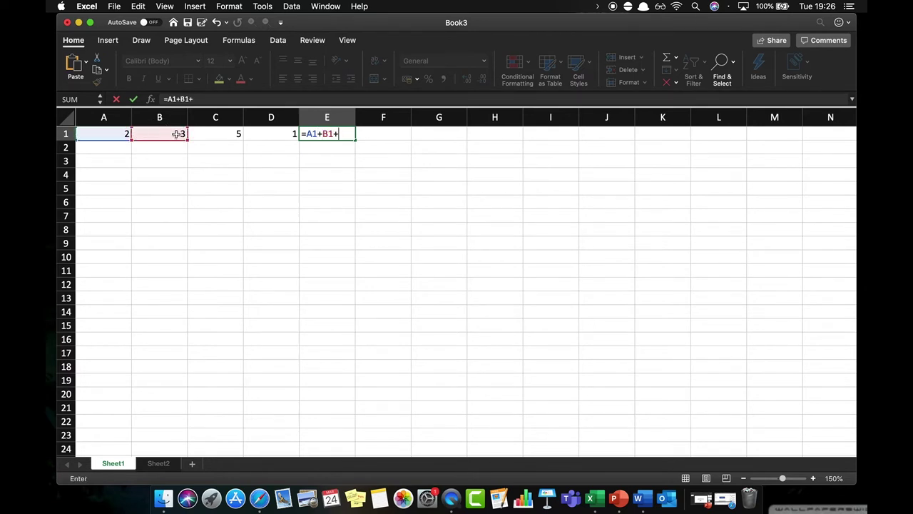
pyautogui.click(207, 135)
pyautogui.write('+')
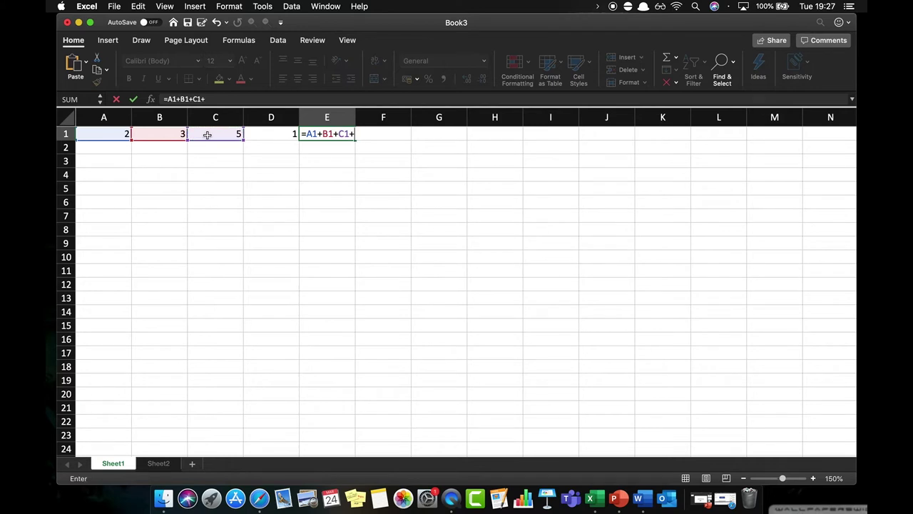
pyautogui.click(272, 134)
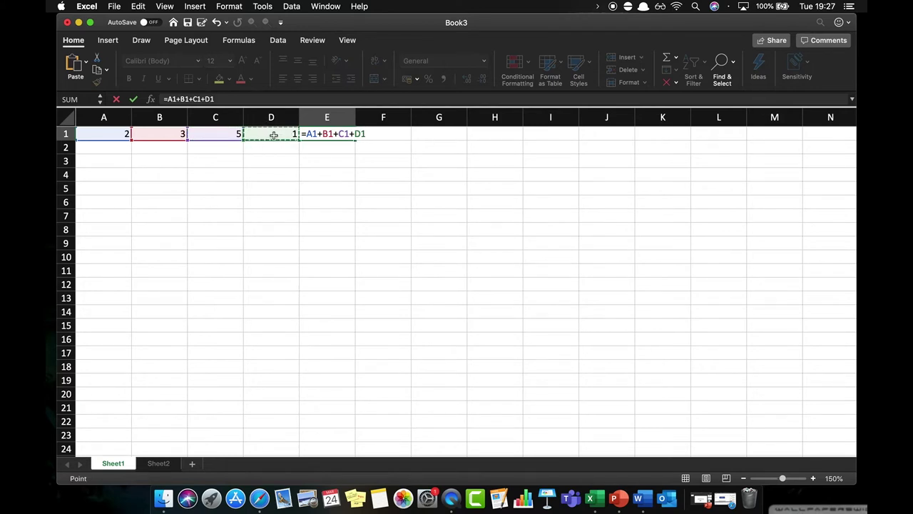
pyautogui.press('Return')
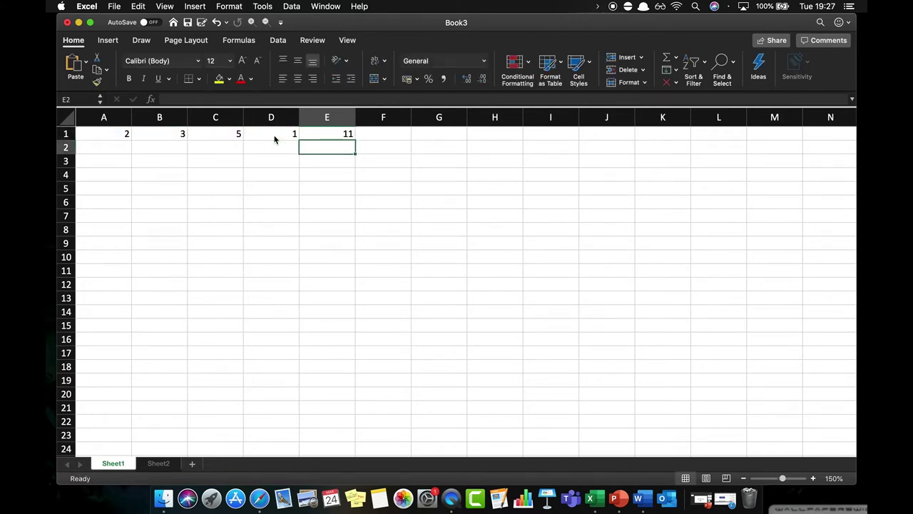
# Edit the formula in E1 to multiply B1 by C1, making it =A1+B1*C1+D1
pyautogui.click(335, 133)
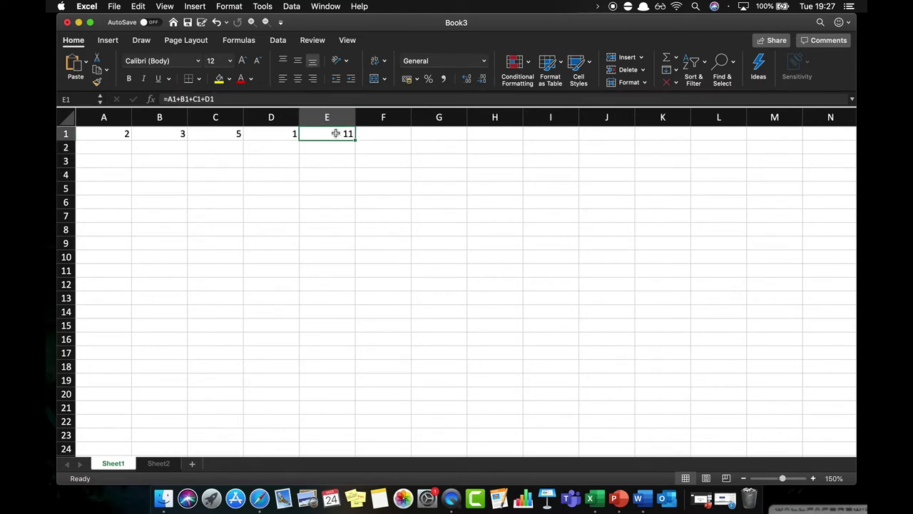
pyautogui.click(193, 99)
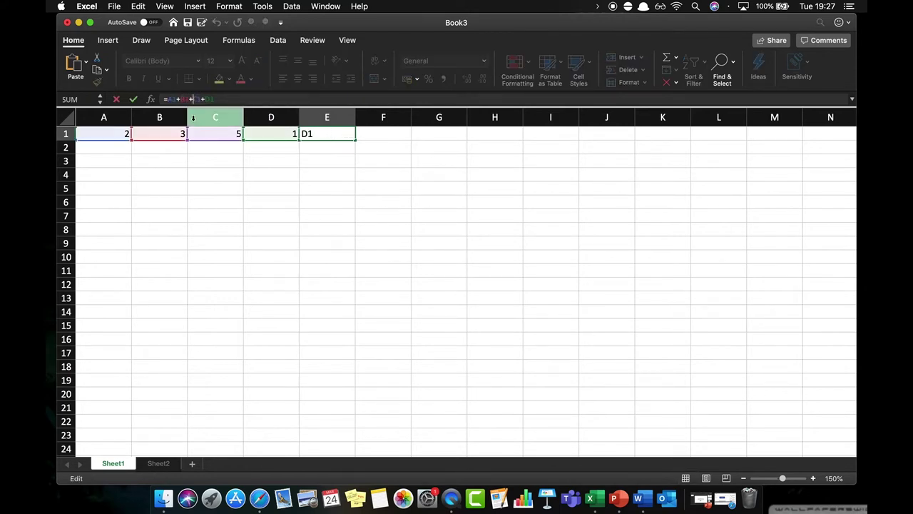
pyautogui.press('BackSpace')
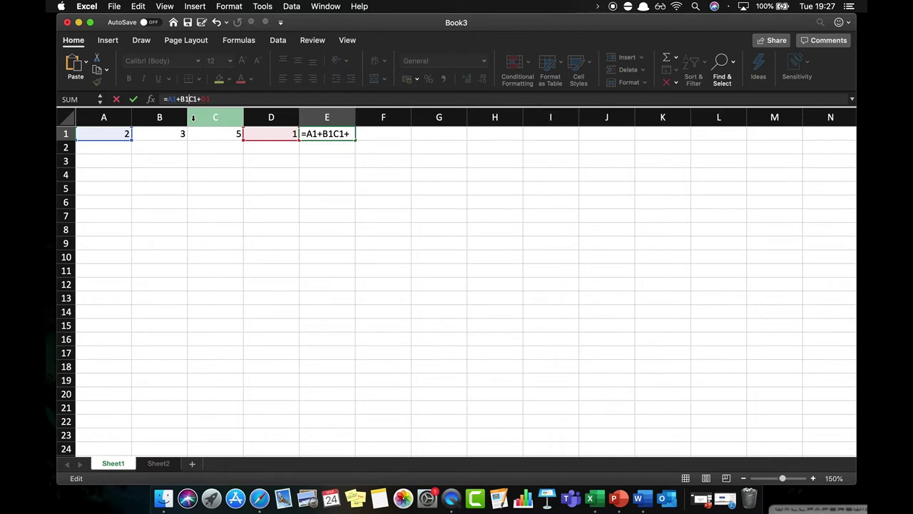
pyautogui.write('*')
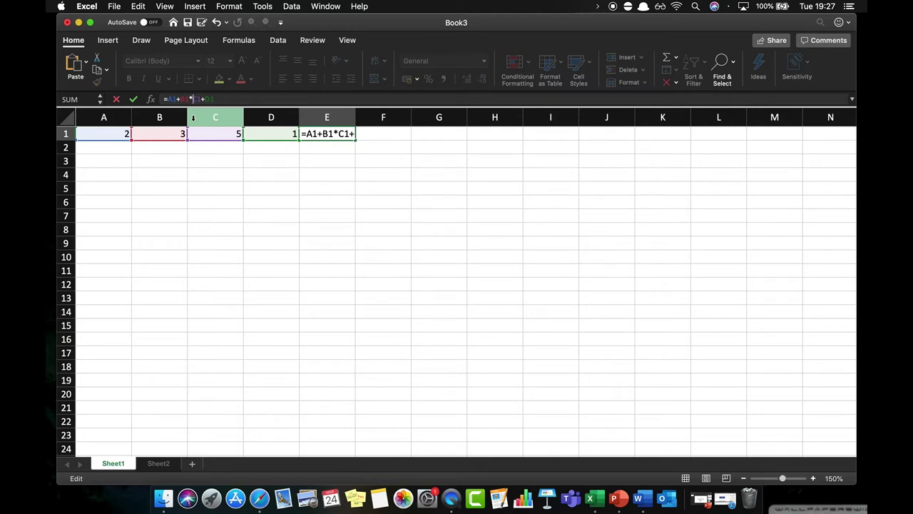
pyautogui.press('Return')
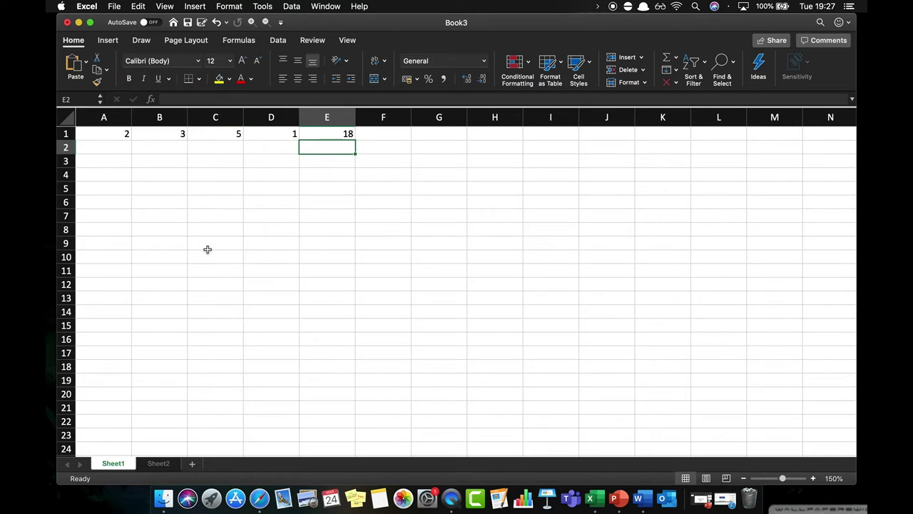
# Check the BODMAS reference on Sheet2, and bracket the first addition in Sheet1's E1 formula, making it =(A1+B1)*C1+D1
pyautogui.click(159, 464)
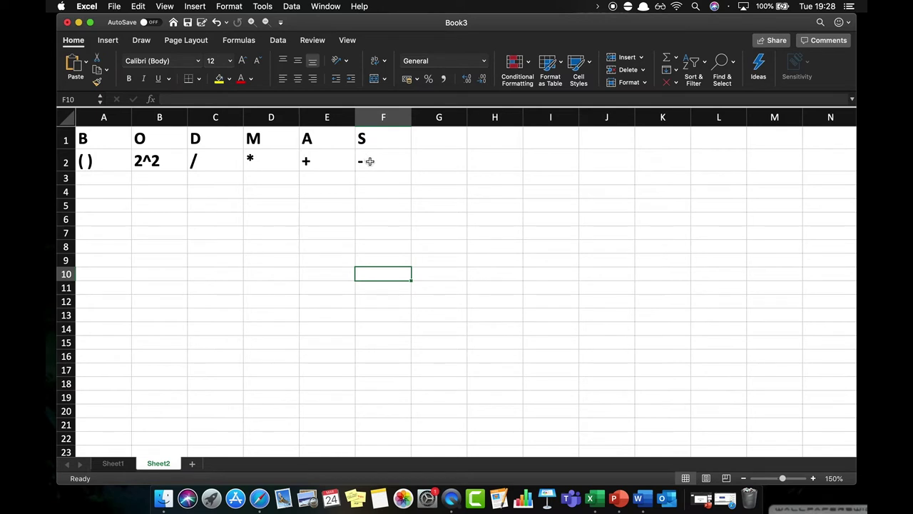
pyautogui.click(112, 465)
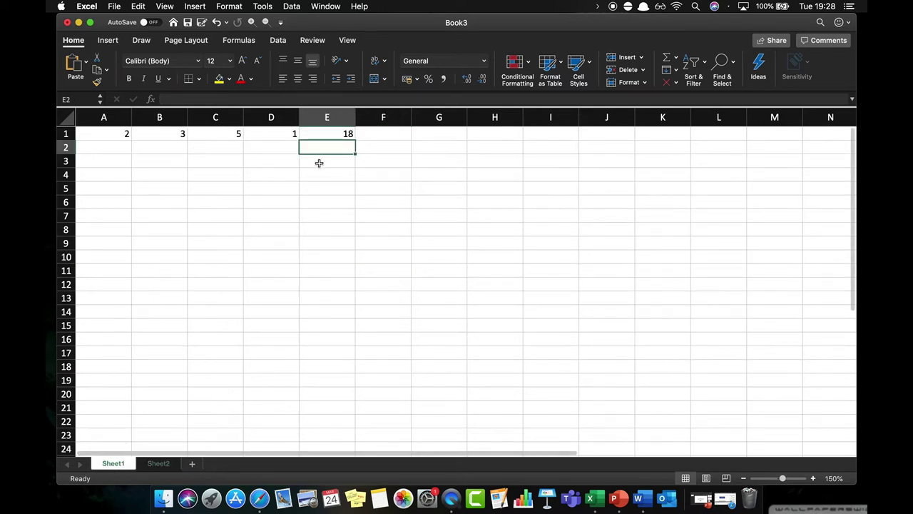
pyautogui.click(333, 135)
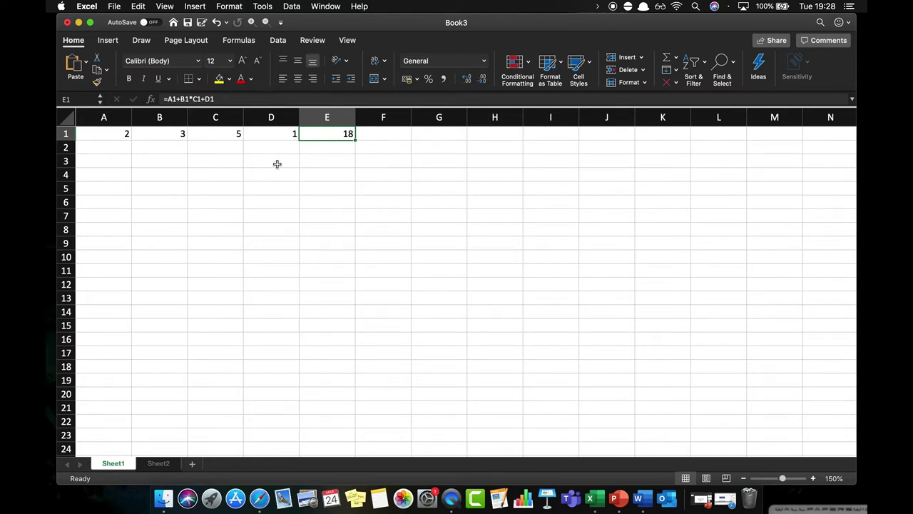
pyautogui.click(168, 99)
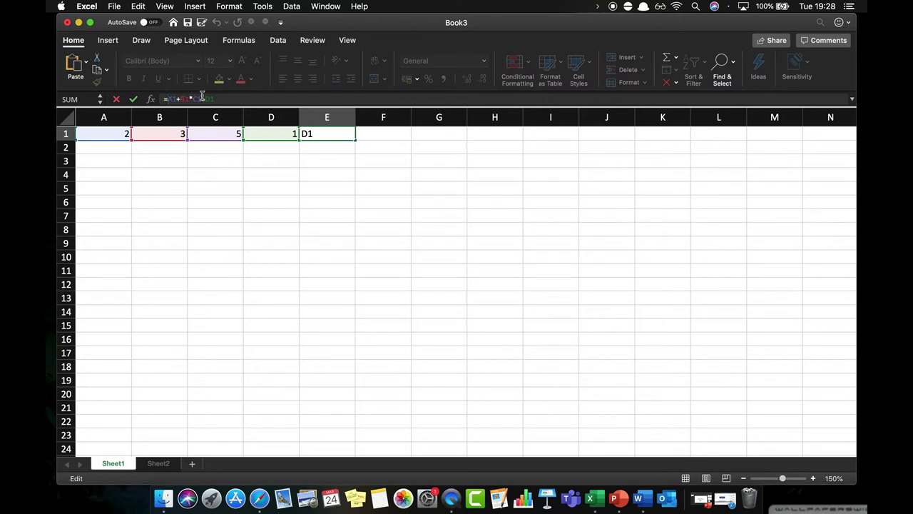
pyautogui.write('(')
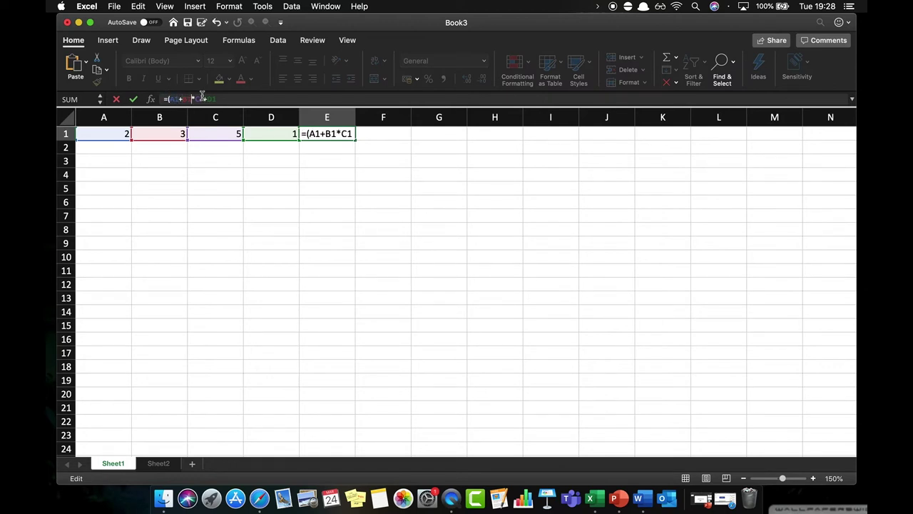
pyautogui.write(')')
pyautogui.press('Return')
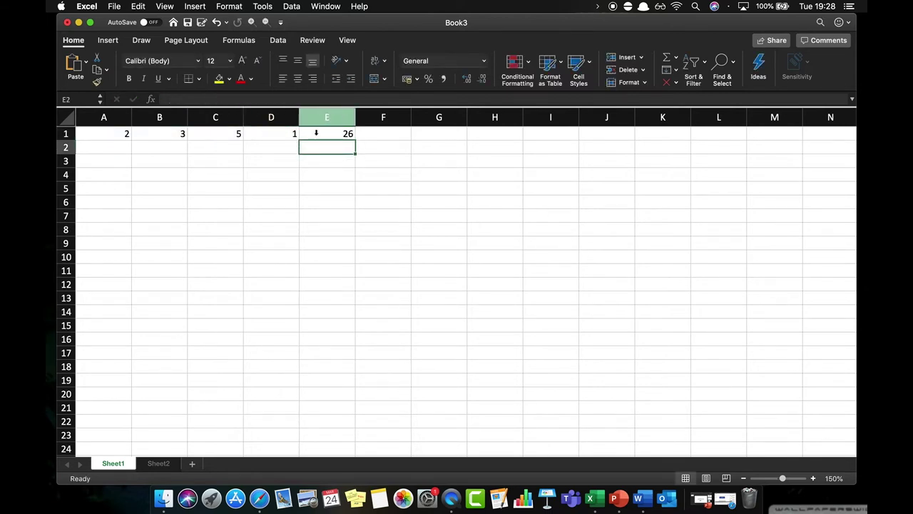
# Add brackets around C1+D1 in the E1 formula, making it =(A1+B1)*(C1+D1)
pyautogui.click(324, 136)
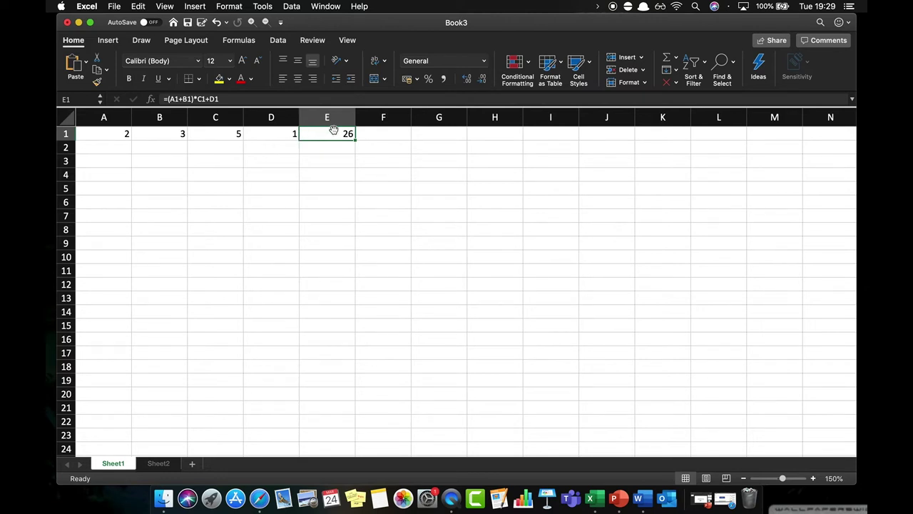
pyautogui.click(197, 99)
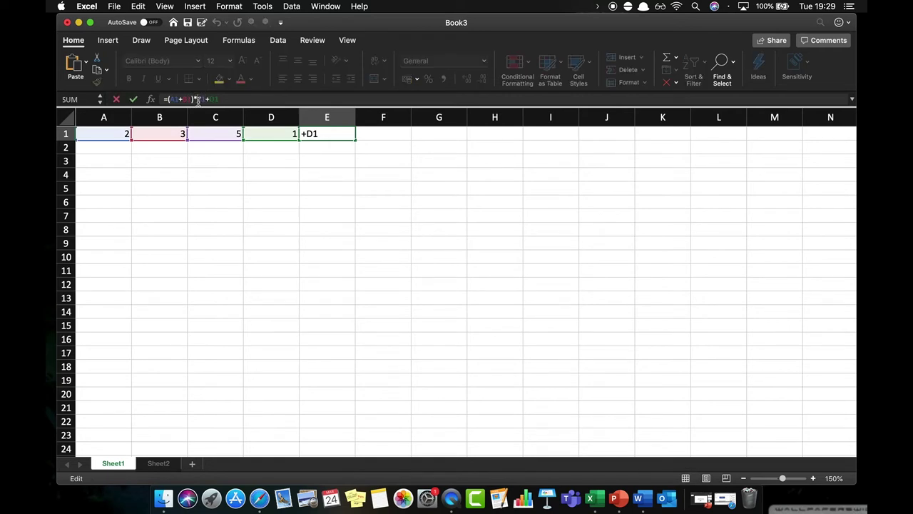
pyautogui.write('(')
pyautogui.click(227, 98)
pyautogui.write(')')
pyautogui.click(134, 99)
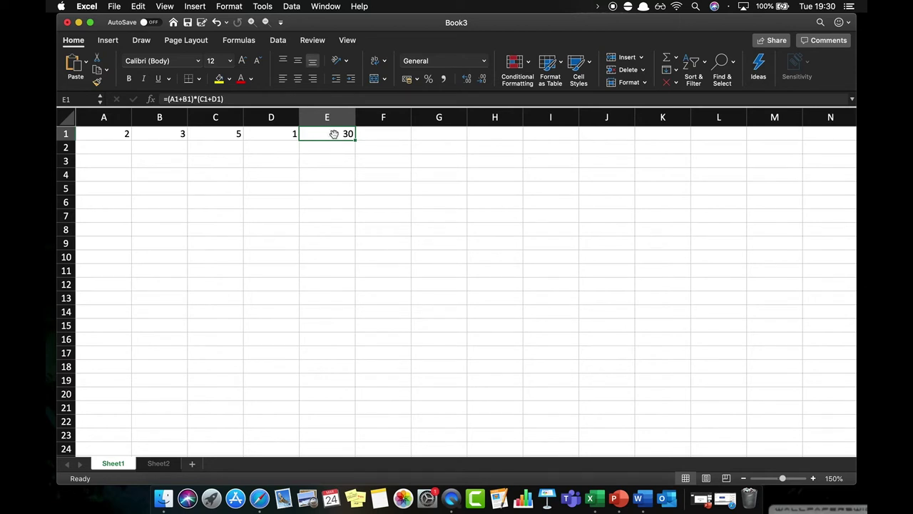
# Undo the formula entries in E1 until the cell is empty
pyautogui.click(335, 147)
pyautogui.click(333, 135)
pyautogui.press('super+z')
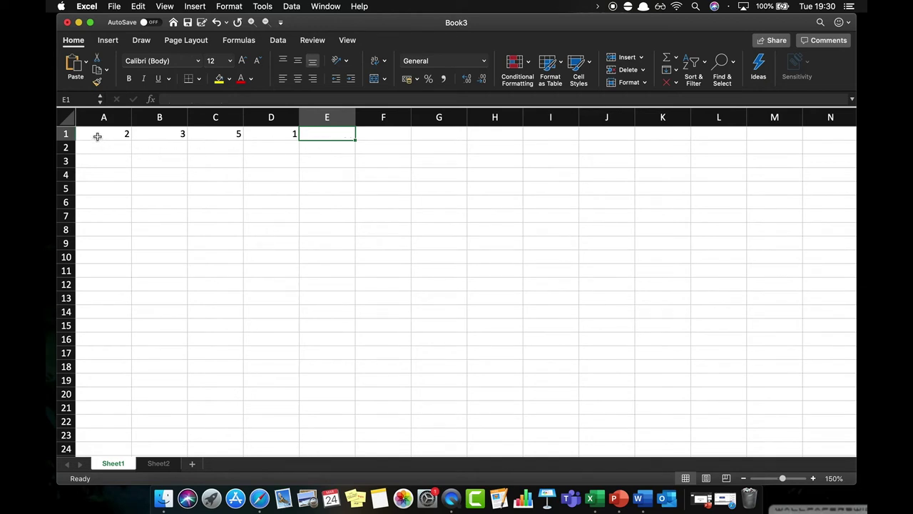
# Enter the addition formula =A1+B1+C1+D1 in the emptied cell E1
pyautogui.click(325, 135)
pyautogui.write('=')
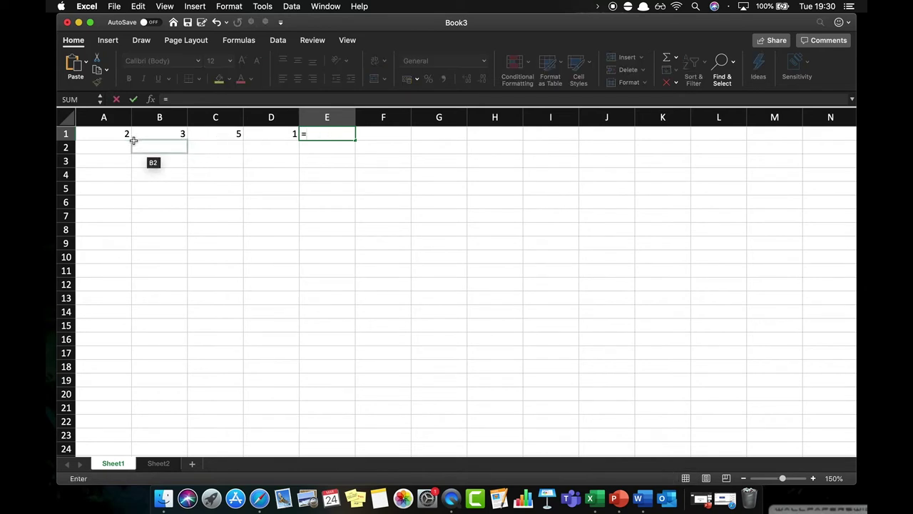
pyautogui.click(121, 134)
pyautogui.write('+')
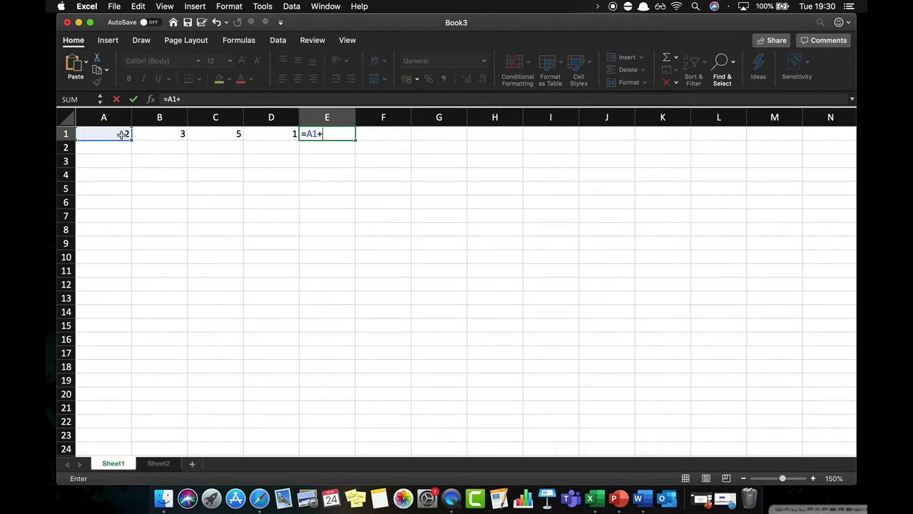
pyautogui.click(159, 137)
pyautogui.write('+')
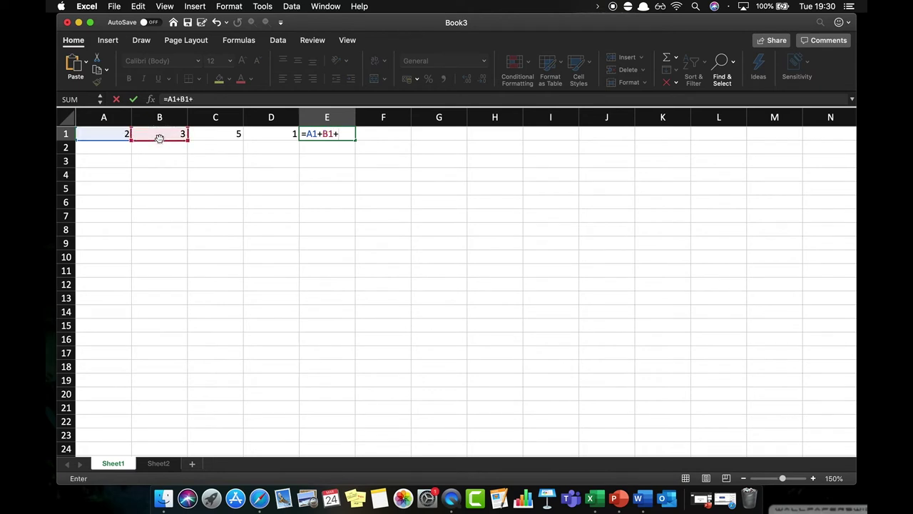
pyautogui.click(209, 134)
pyautogui.write('+')
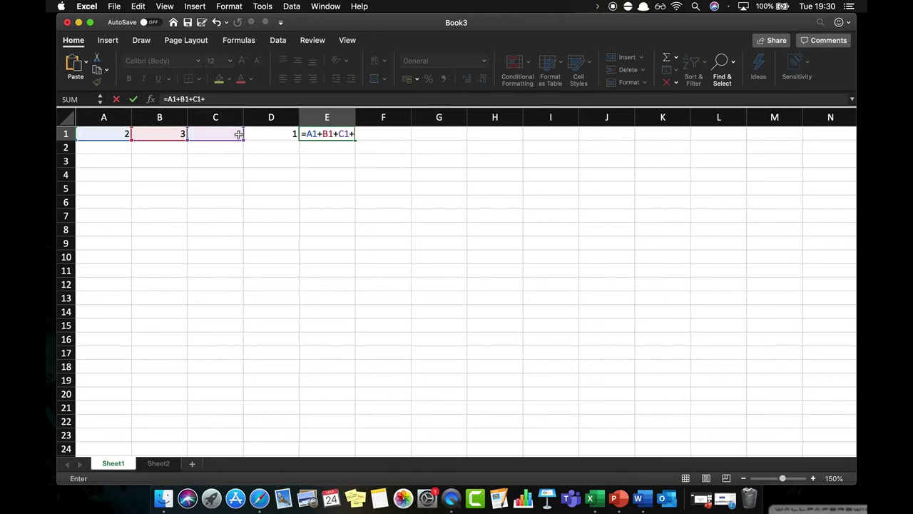
pyautogui.click(288, 136)
pyautogui.press('Return')
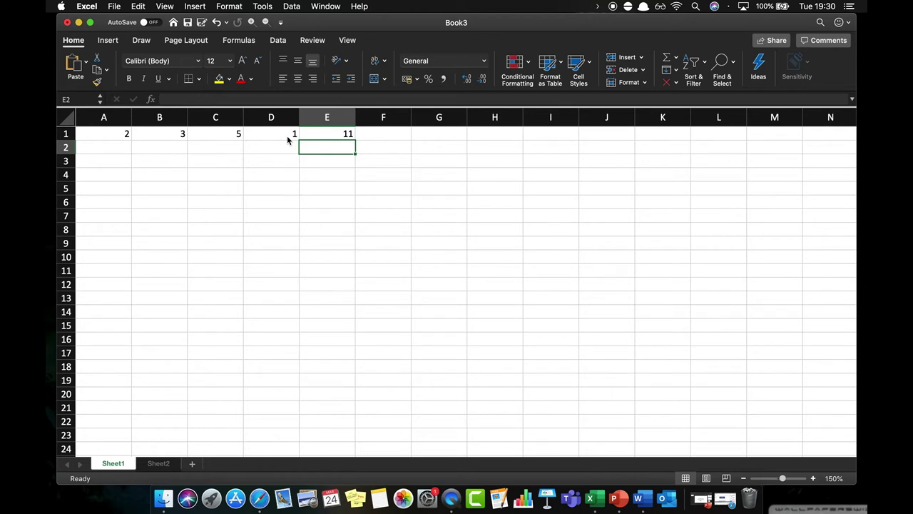
# Replace the formula in E1 with =SUM(A1:D1), picking SUM from the function suggestions
pyautogui.click(331, 137)
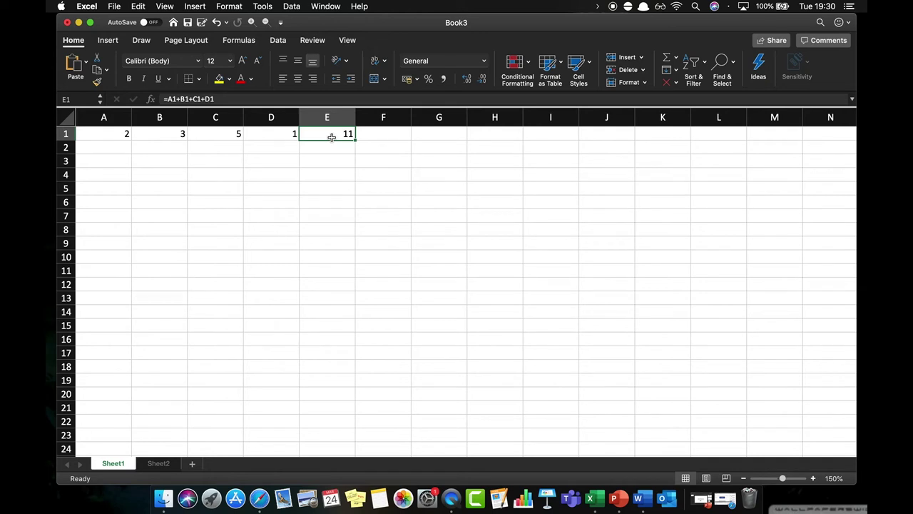
pyautogui.press('Delete')
pyautogui.write('=')
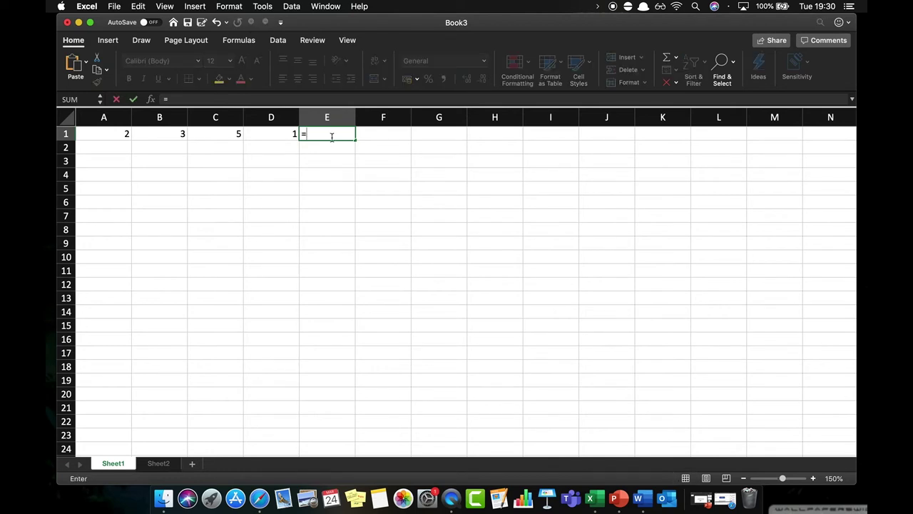
pyautogui.write('SUM')
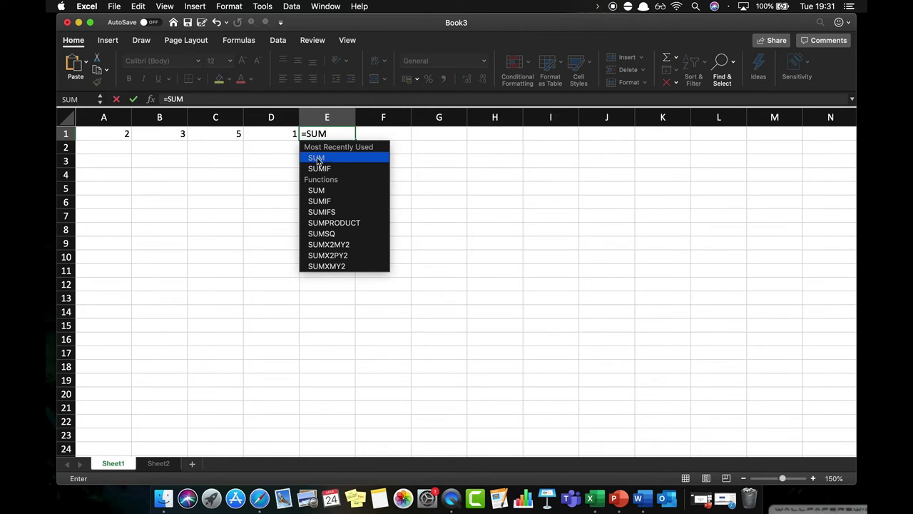
pyautogui.doubleClick(318, 158)
pyautogui.click(318, 158)
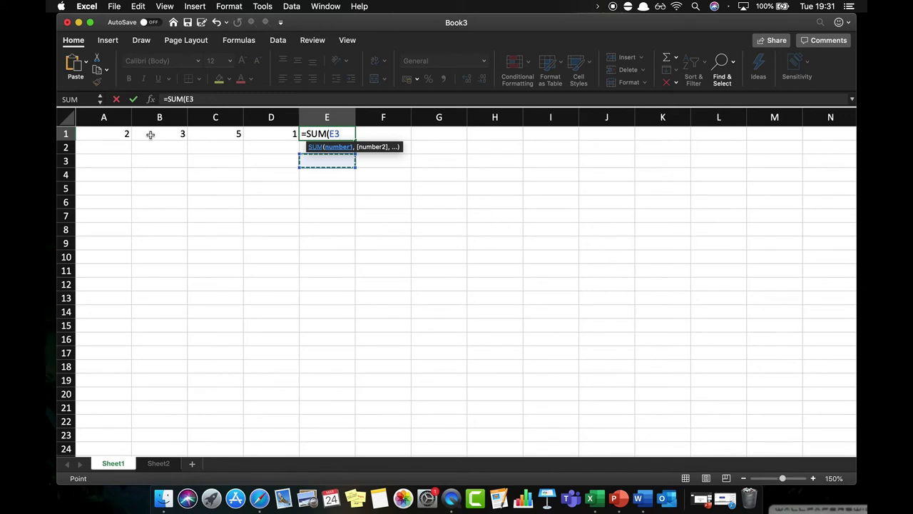
pyautogui.moveTo(111, 134); pyautogui.dragTo(272, 133)
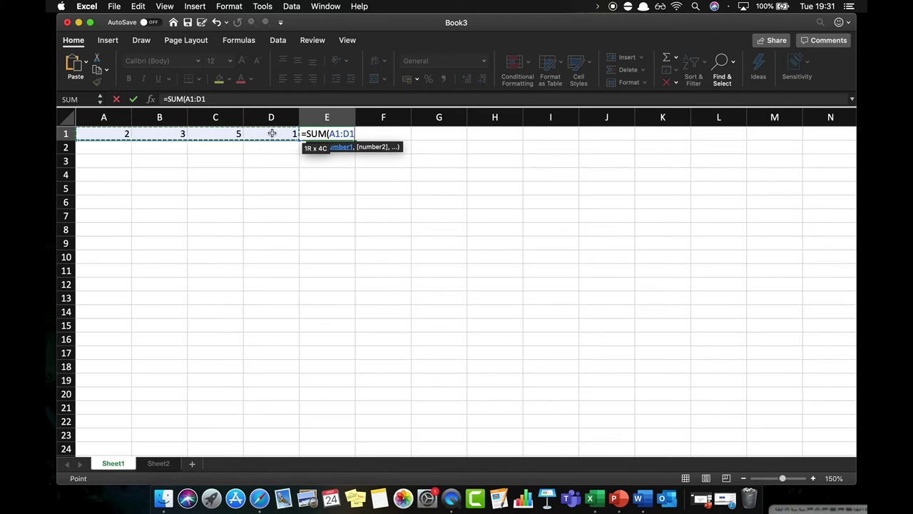
pyautogui.write(')')
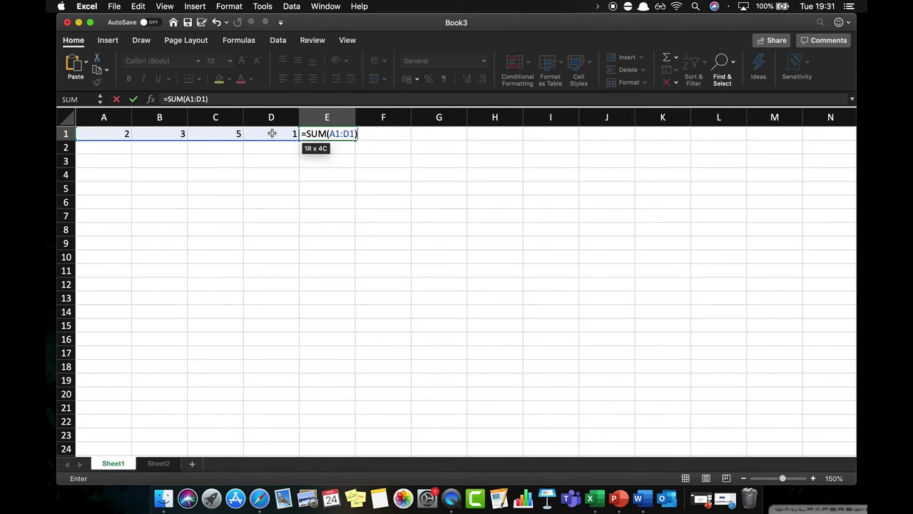
pyautogui.press('Return')
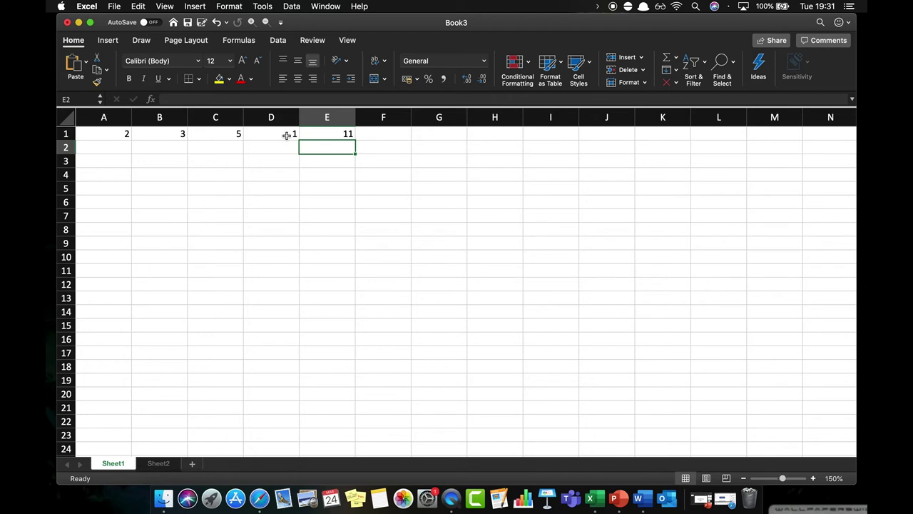
# Clear E1, total A1:D1 into it with the automatic Sum function, and check the generated formula
pyautogui.click(326, 133)
pyautogui.press('Delete')
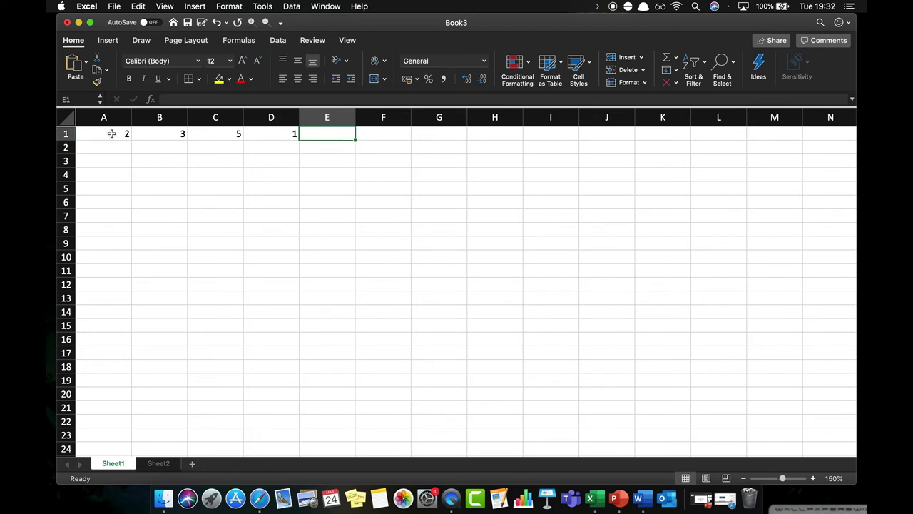
pyautogui.moveTo(107, 134); pyautogui.dragTo(267, 135)
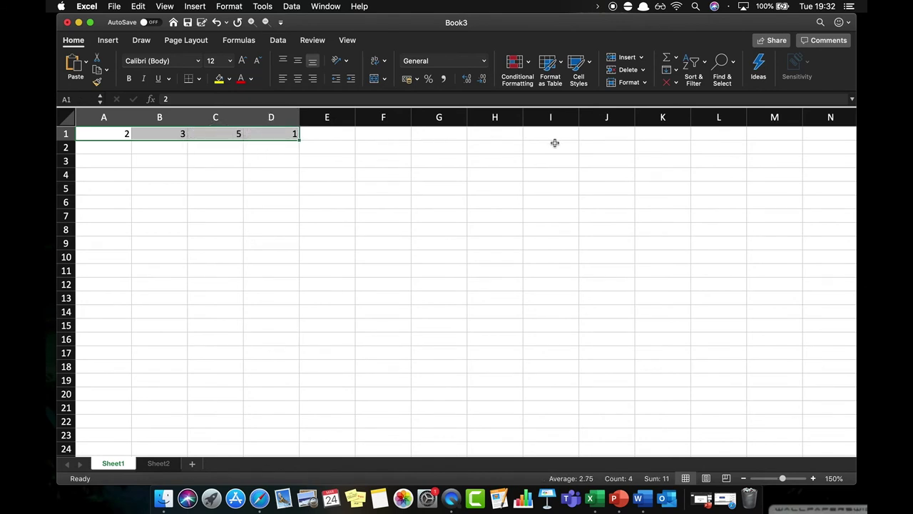
pyautogui.click(675, 58)
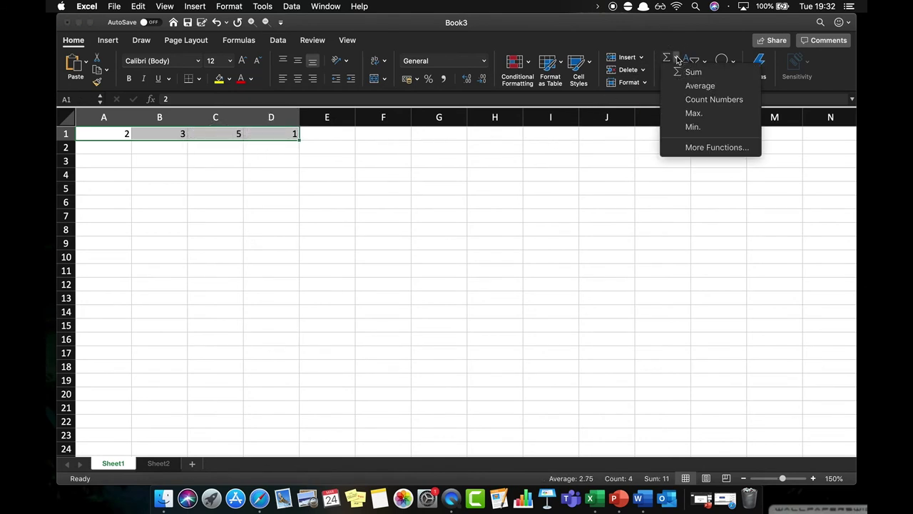
pyautogui.click(692, 72)
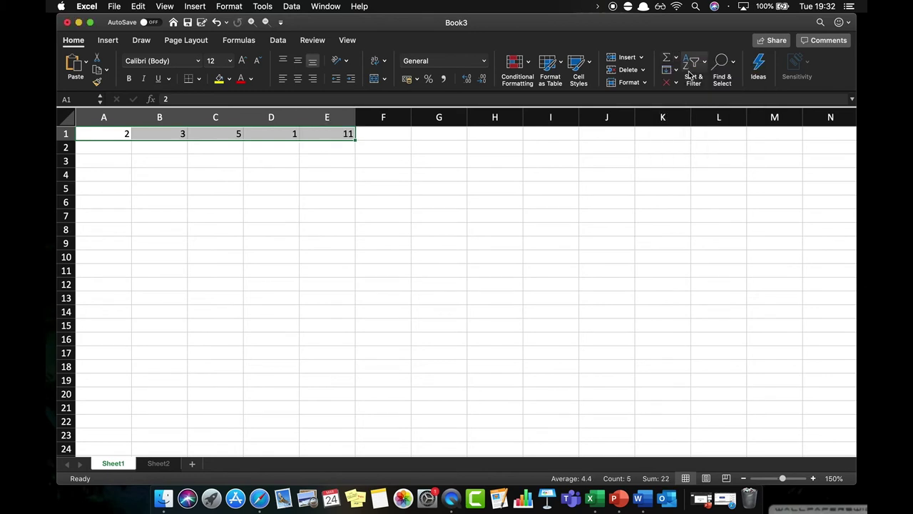
pyautogui.click(335, 133)
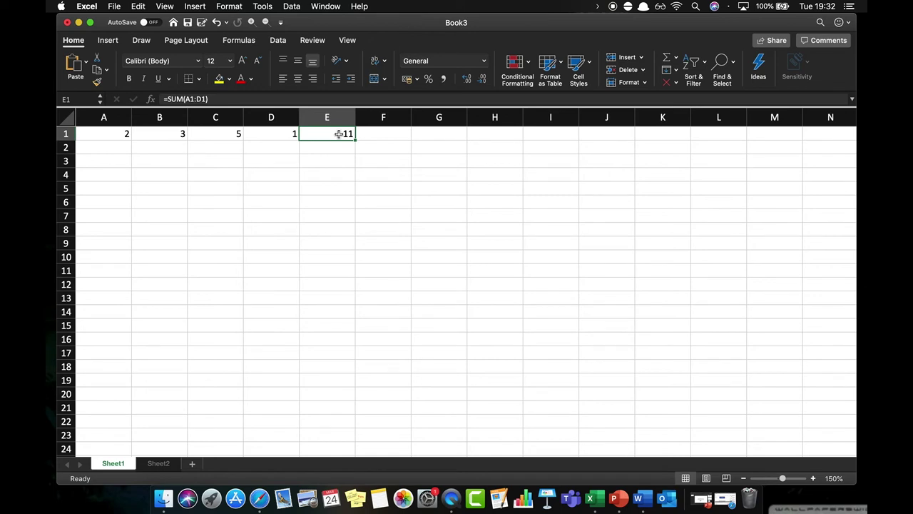
# Undo the automatic sum, insert the automatic Average of A1:D1 in E1 instead, and inspect its formula
pyautogui.press('super+z')
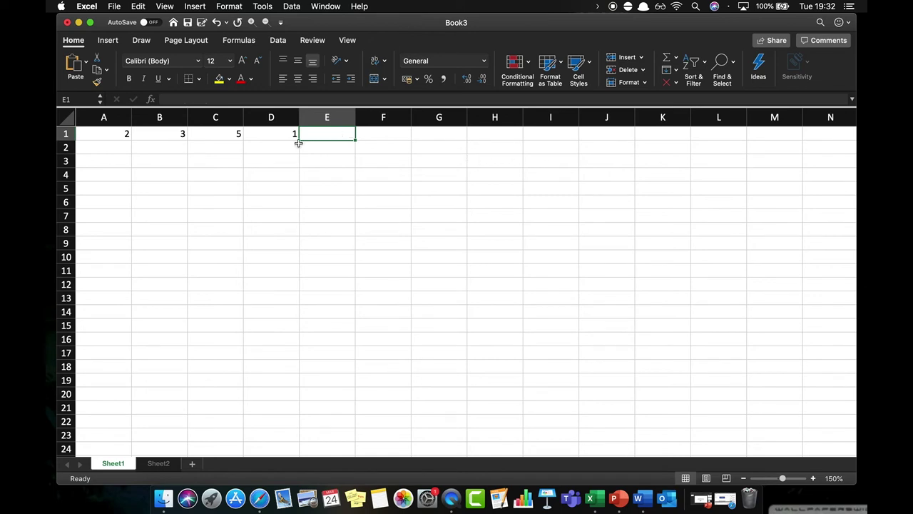
pyautogui.moveTo(104, 134); pyautogui.dragTo(267, 136)
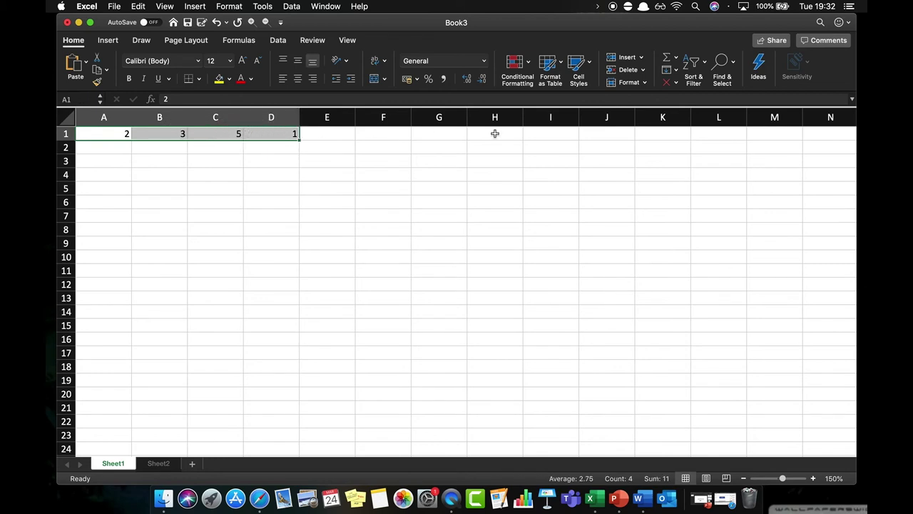
pyautogui.click(677, 59)
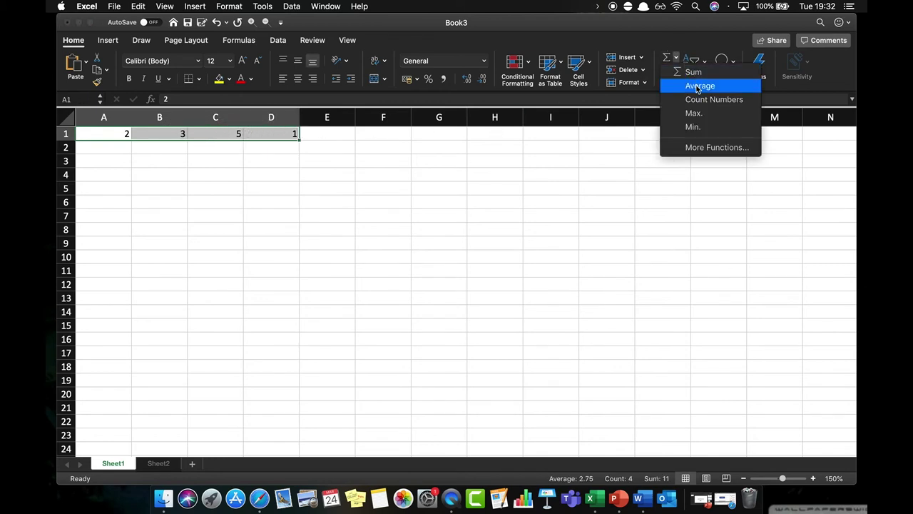
pyautogui.click(697, 86)
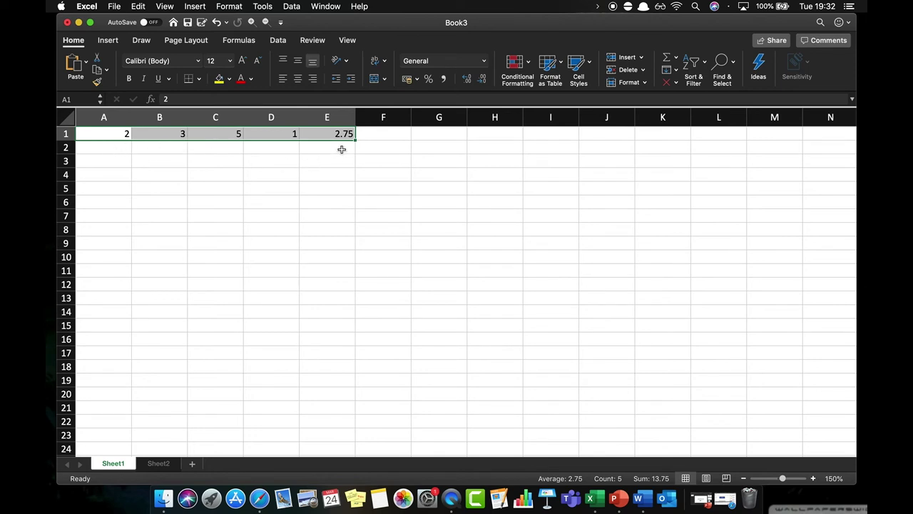
pyautogui.click(342, 134)
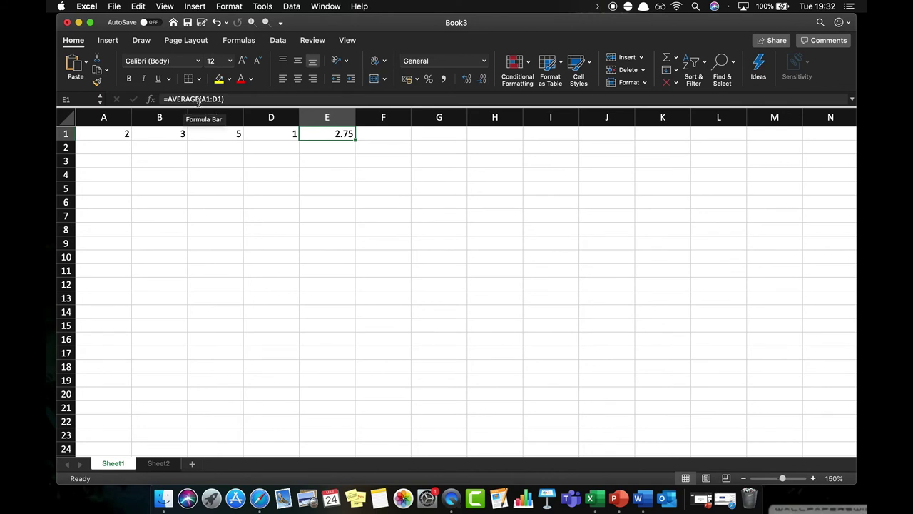
# Clear E1 and enter the formula =AVERAGE(A1:D1) manually, picking AVERAGE from the function suggestions
pyautogui.click(328, 135)
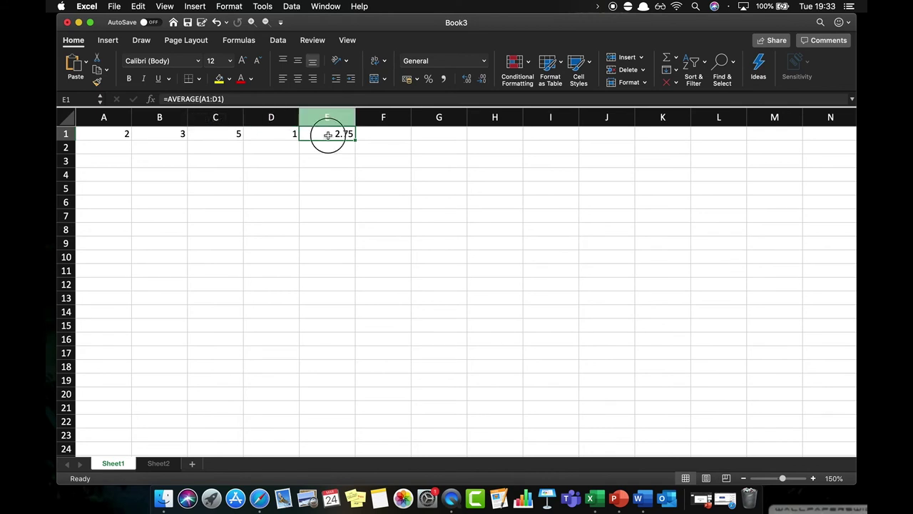
pyautogui.press('Delete')
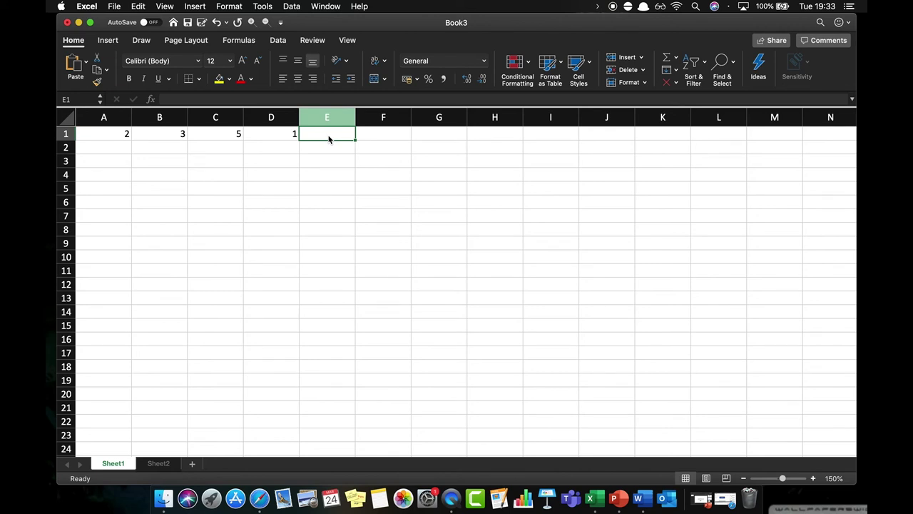
pyautogui.write('=')
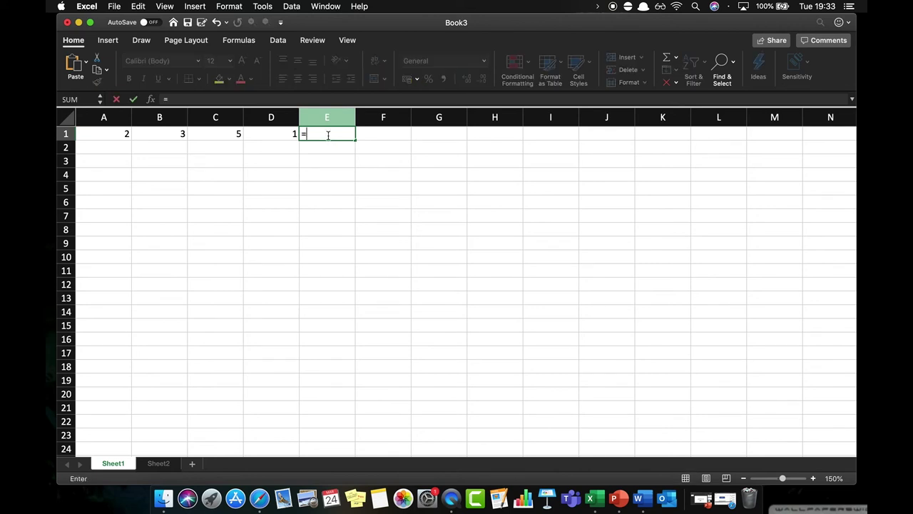
pyautogui.write('AVE')
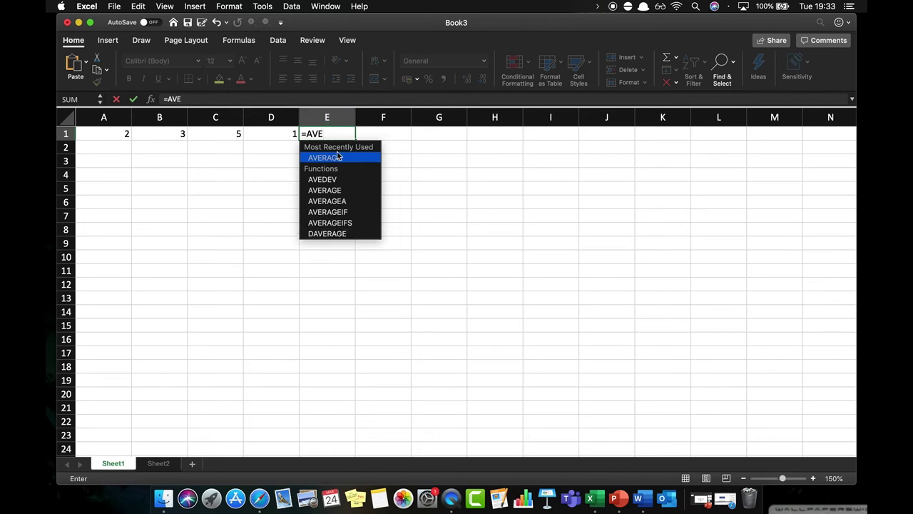
pyautogui.doubleClick(329, 160)
pyautogui.click(329, 160)
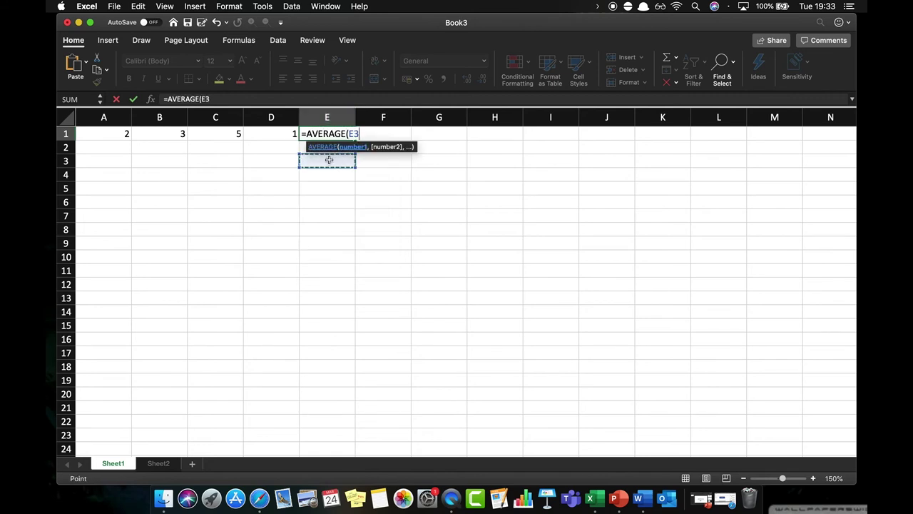
pyautogui.moveTo(117, 133); pyautogui.dragTo(267, 127)
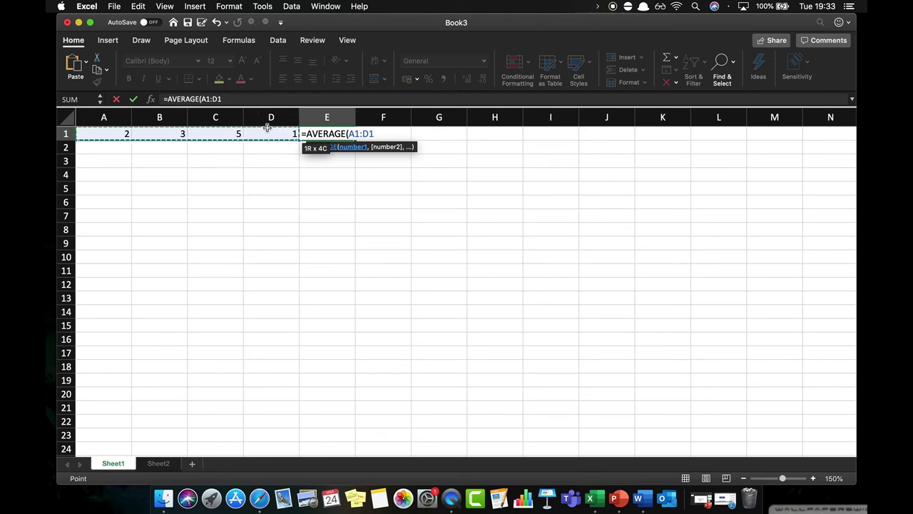
pyautogui.write(')')
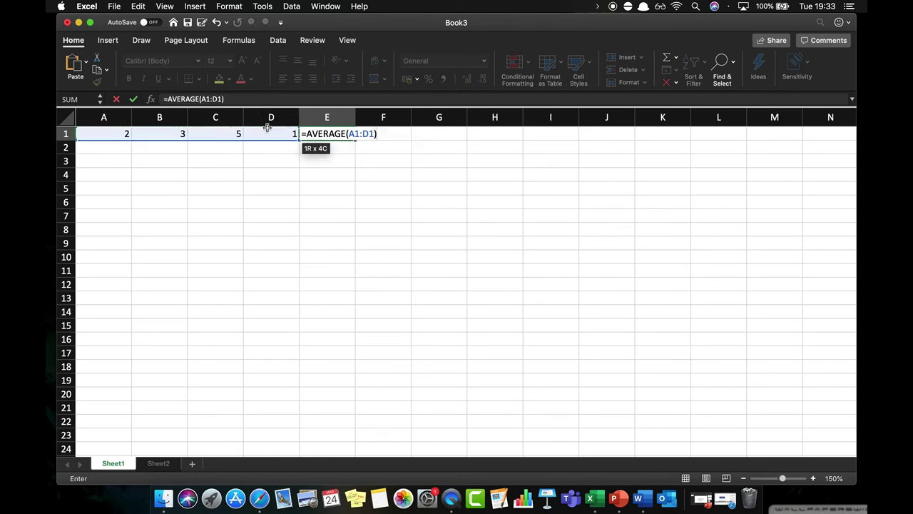
pyautogui.press('Return')
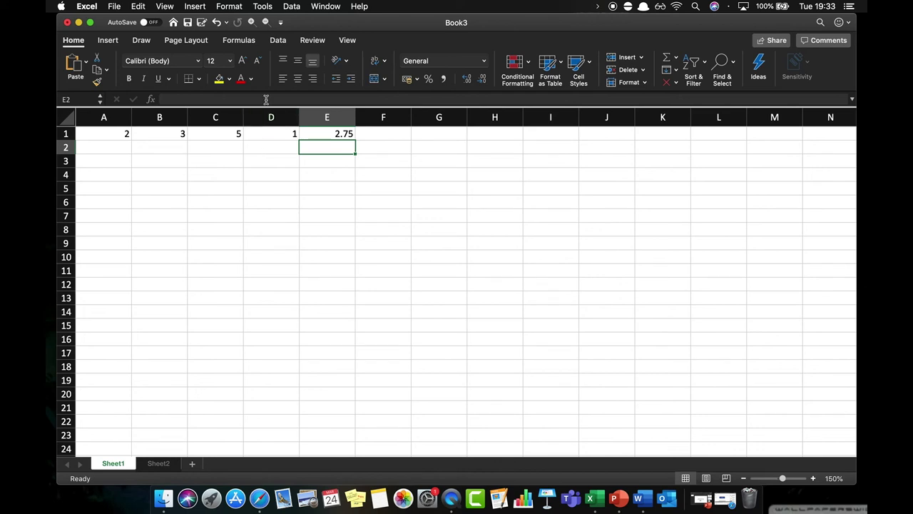
# Display the sheet's formulas in place of their results, and switch back to showing the results
pyautogui.click(246, 41)
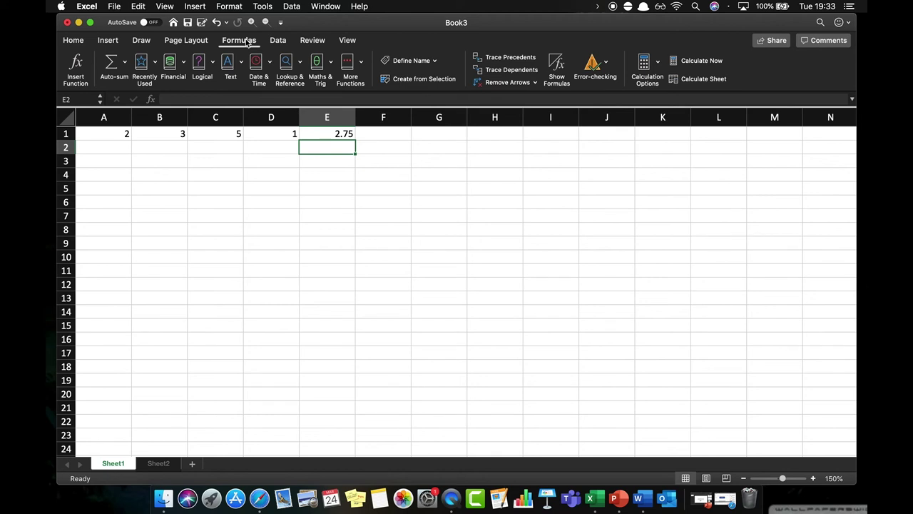
pyautogui.click(557, 68)
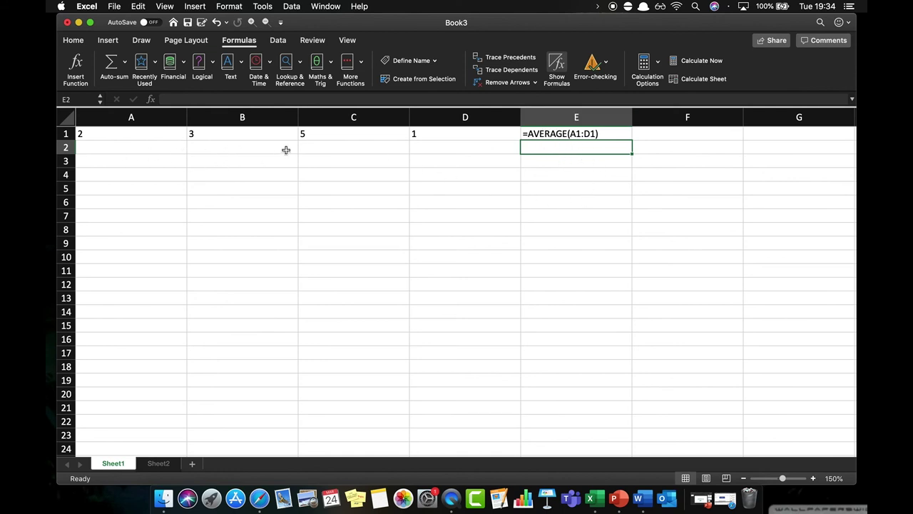
pyautogui.click(557, 63)
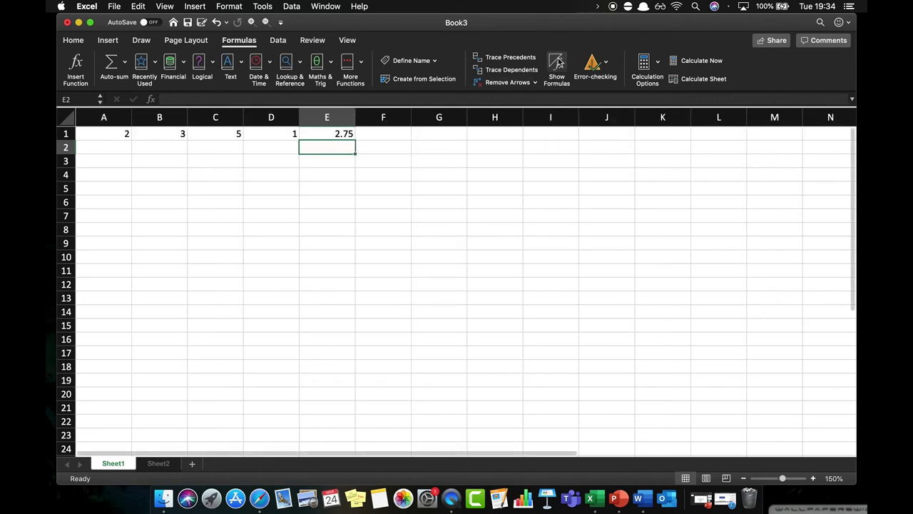
# Enter 1 in cell A3 and 2 in cell A4 as the start of a number series
pyautogui.click(109, 164)
pyautogui.write('1')
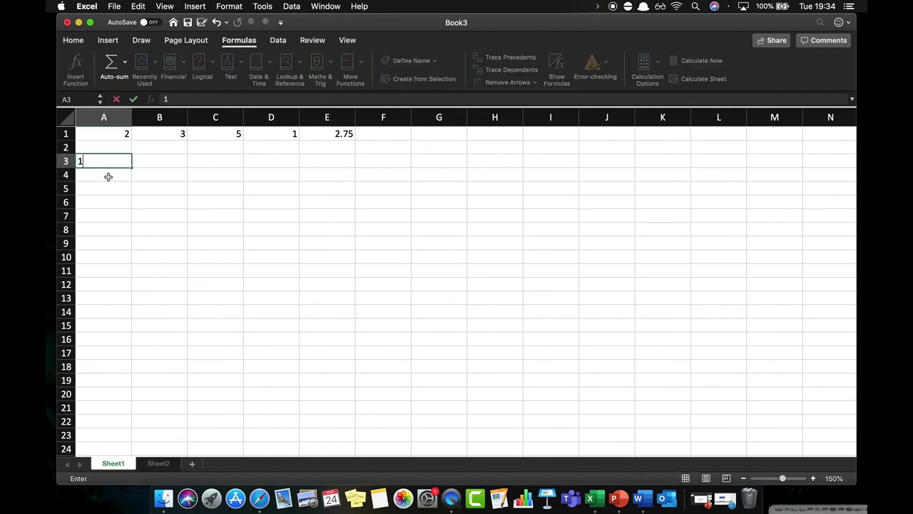
pyautogui.click(107, 176)
pyautogui.write('2')
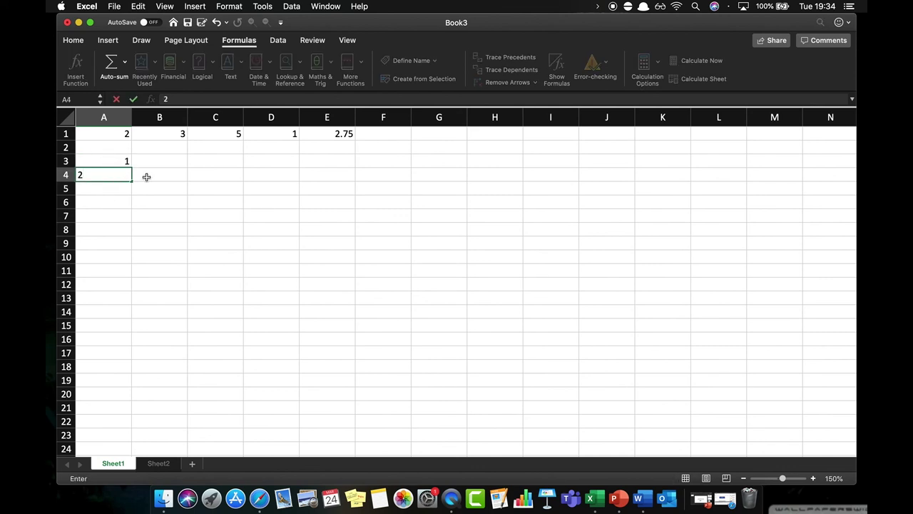
pyautogui.click(146, 175)
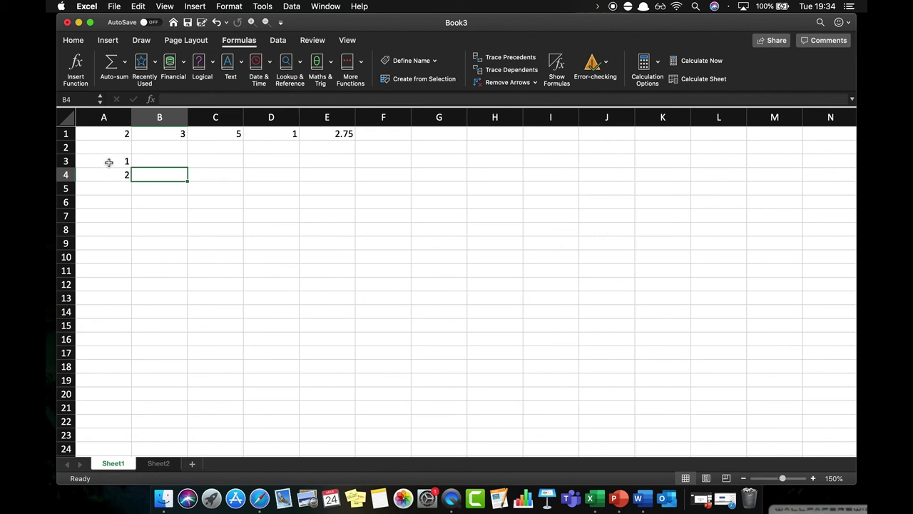
# Try filling down from cell A3 alone to A18, and undo the fill
pyautogui.click(108, 161)
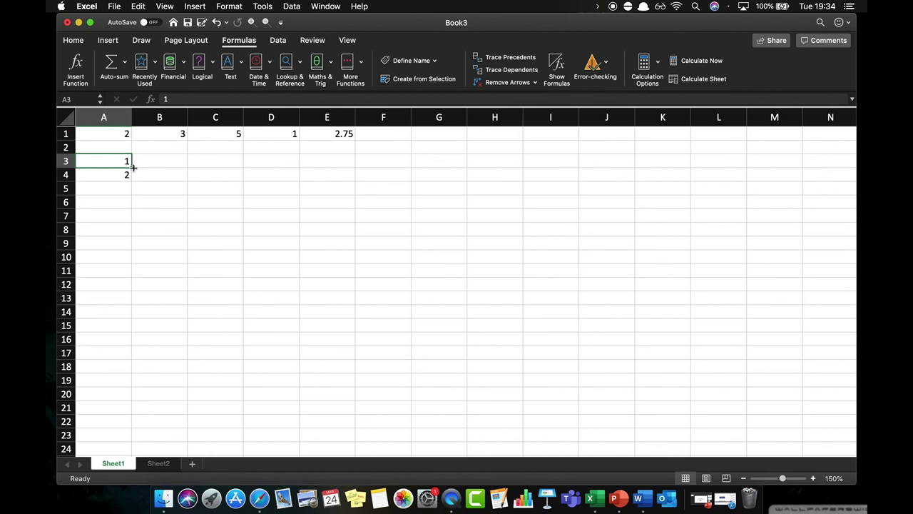
pyautogui.moveTo(134, 166); pyautogui.dragTo(117, 382)
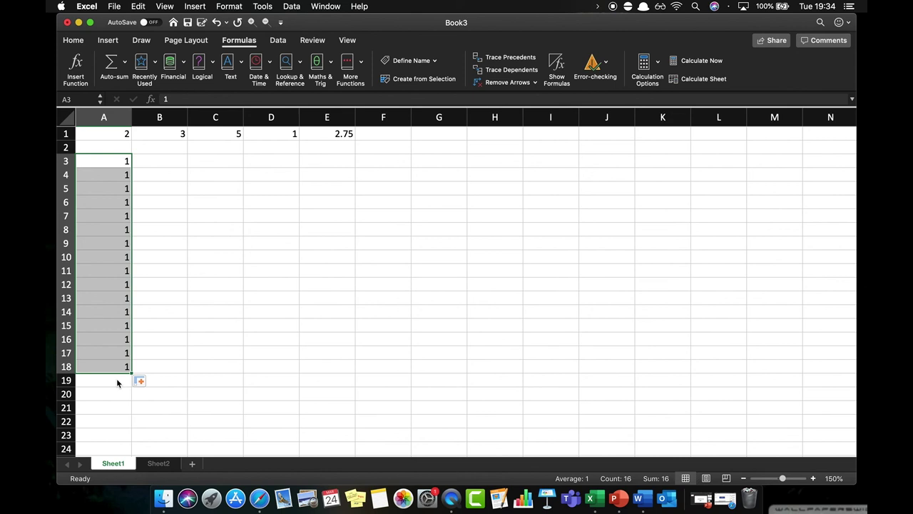
pyautogui.click(216, 22)
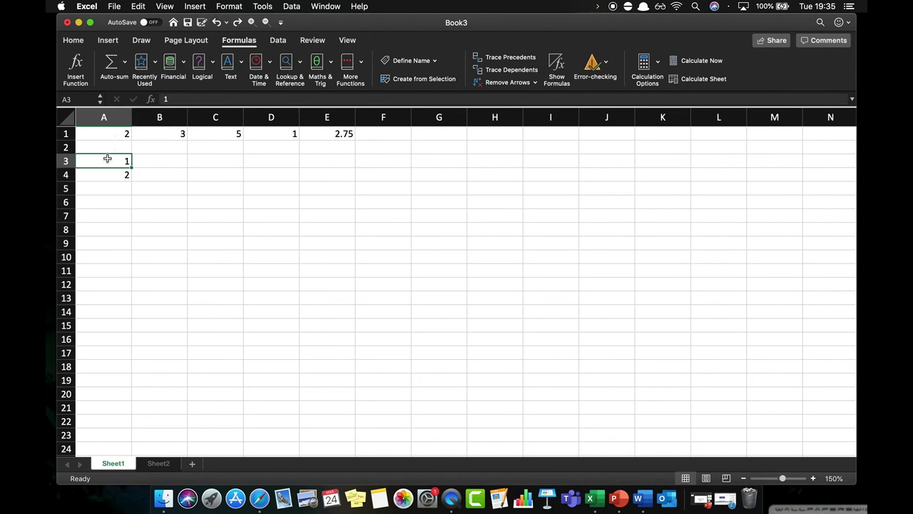
# Extend the series in A3:A4 down to A19 with AutoFill, giving the numbers 1 to 17
pyautogui.moveTo(104, 160); pyautogui.dragTo(106, 174)
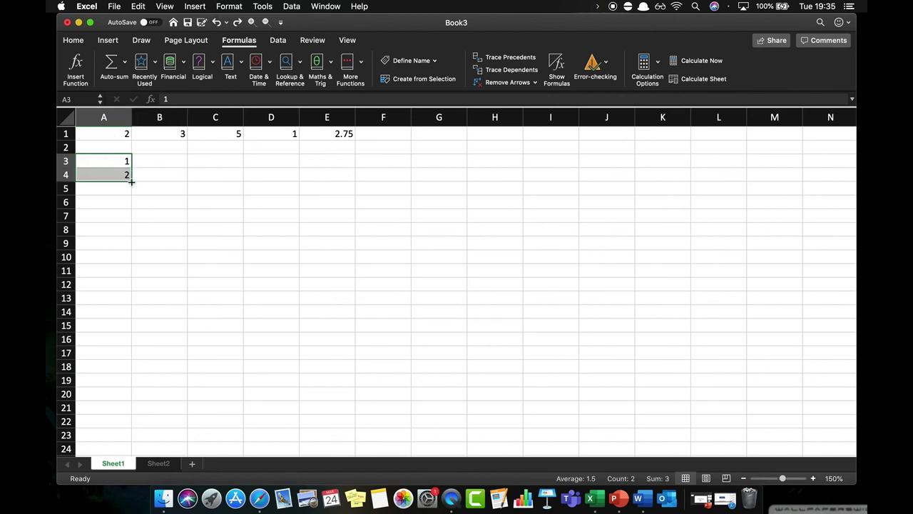
pyautogui.moveTo(131, 182); pyautogui.dragTo(120, 394)
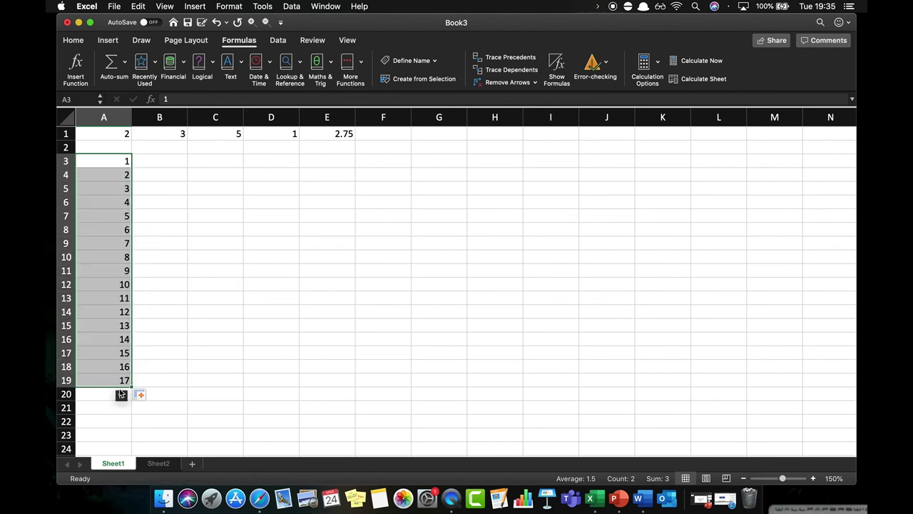